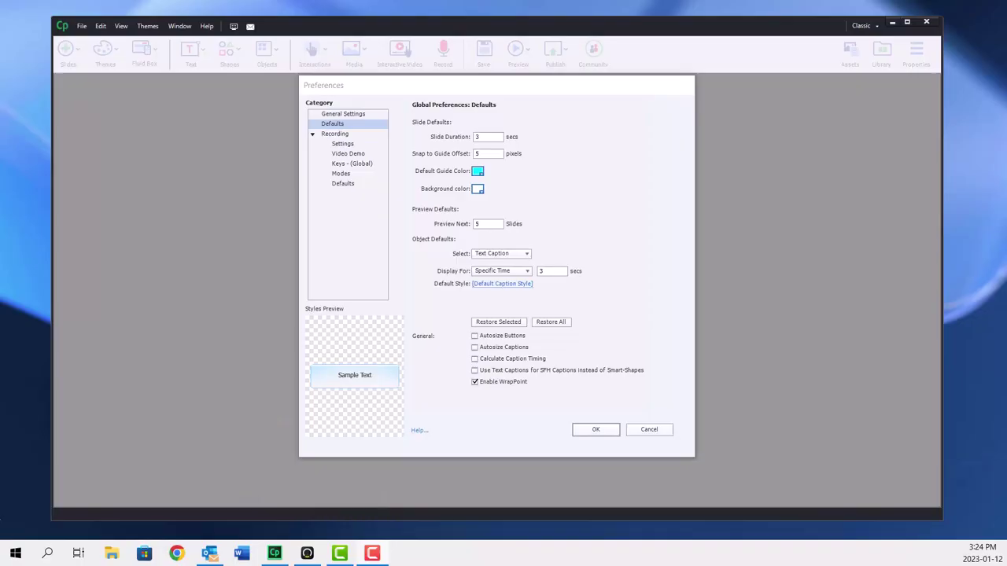
Open the Start menu's installed-apps list to look for the Snipping Tool, then dismiss it.
{"action": "left_click", "coordinate": [12, 555]}
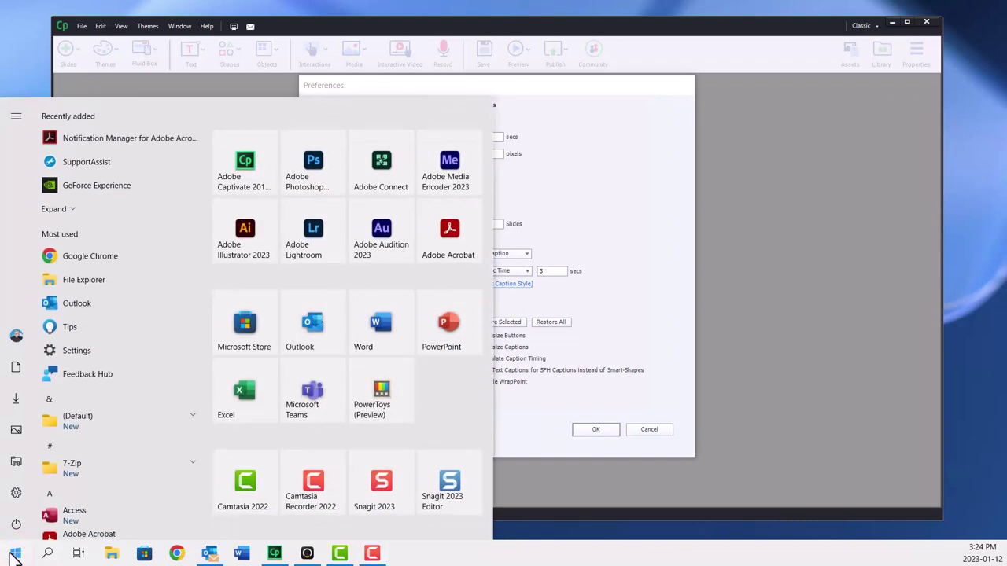
{"action": "left_click", "coordinate": [14, 556]}
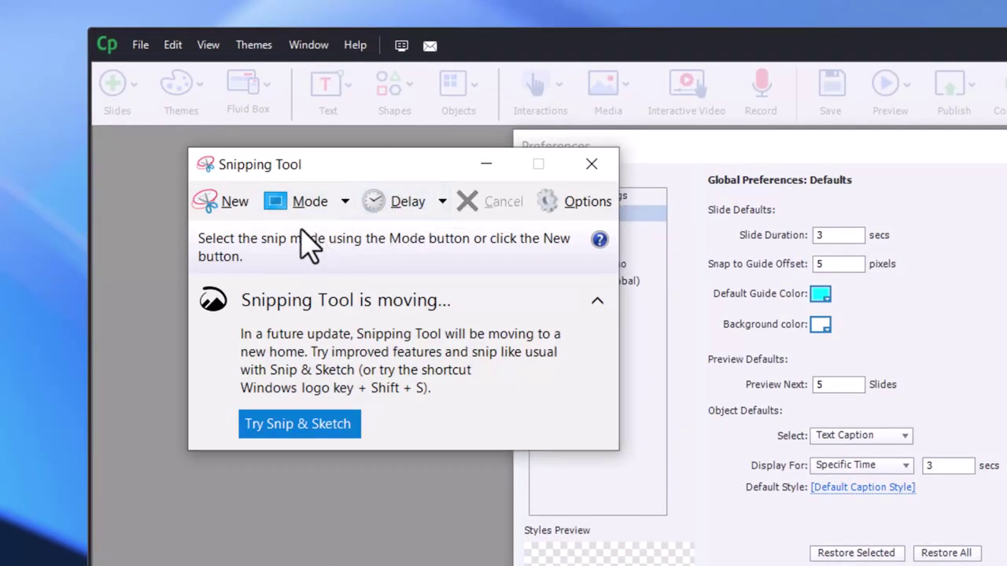
{"action": "left_click", "coordinate": [227, 203]}
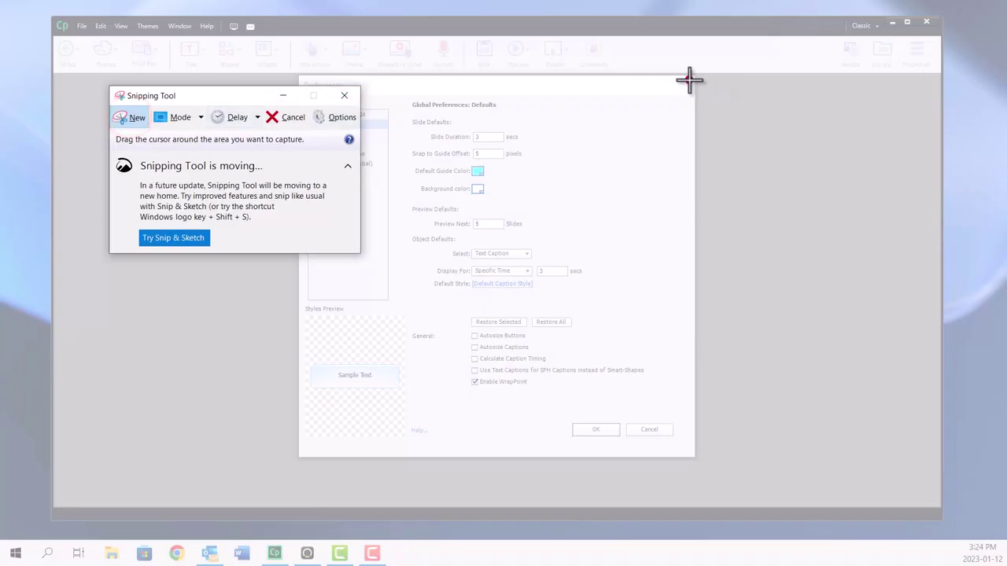
{"action": "left_click_drag", "start_coordinate": [688, 79], "coordinate": [299, 458]}
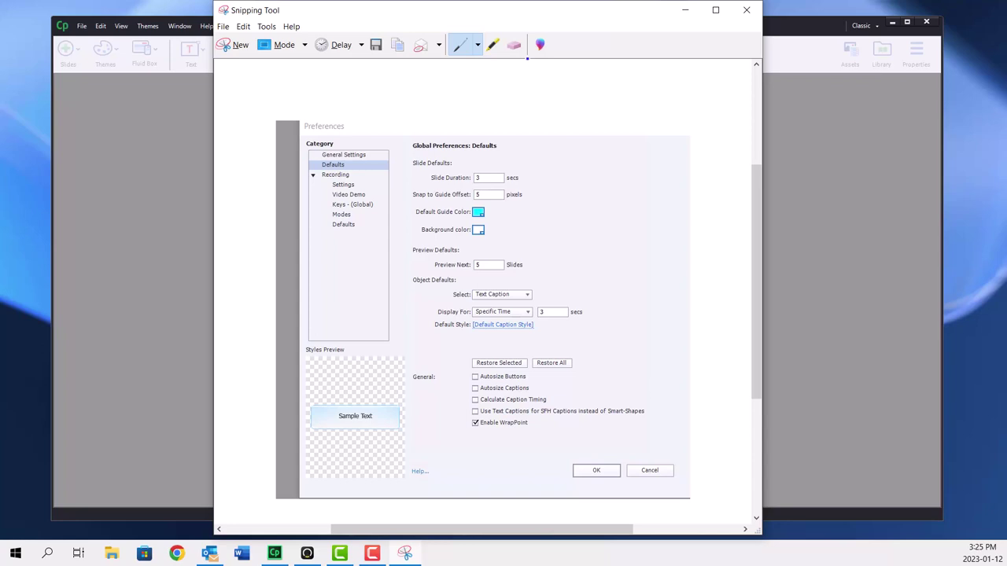
{"action": "left_click", "coordinate": [745, 14]}
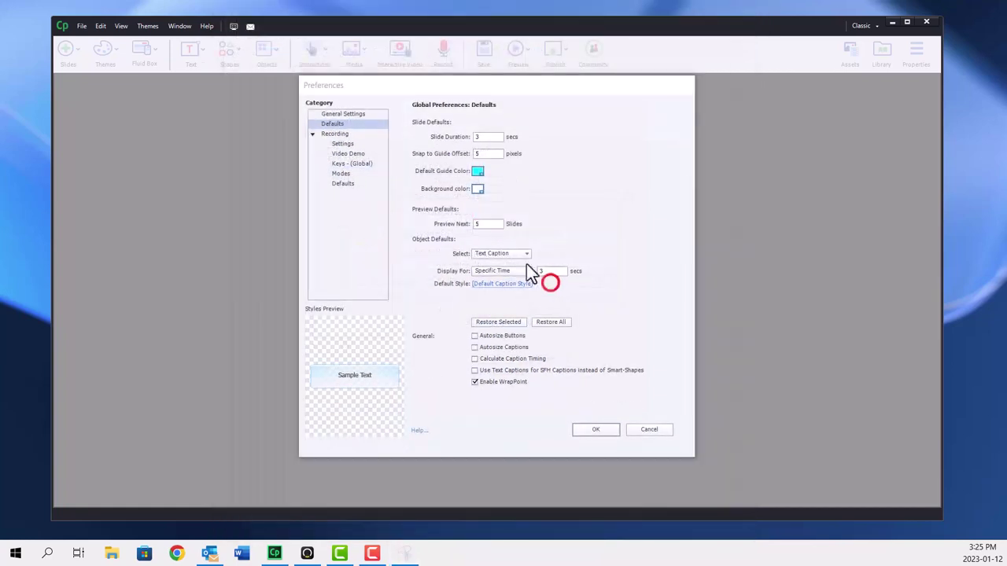
{"action": "left_click", "coordinate": [543, 283]}
{"action": "key", "text": "ctrl+alt+s"}
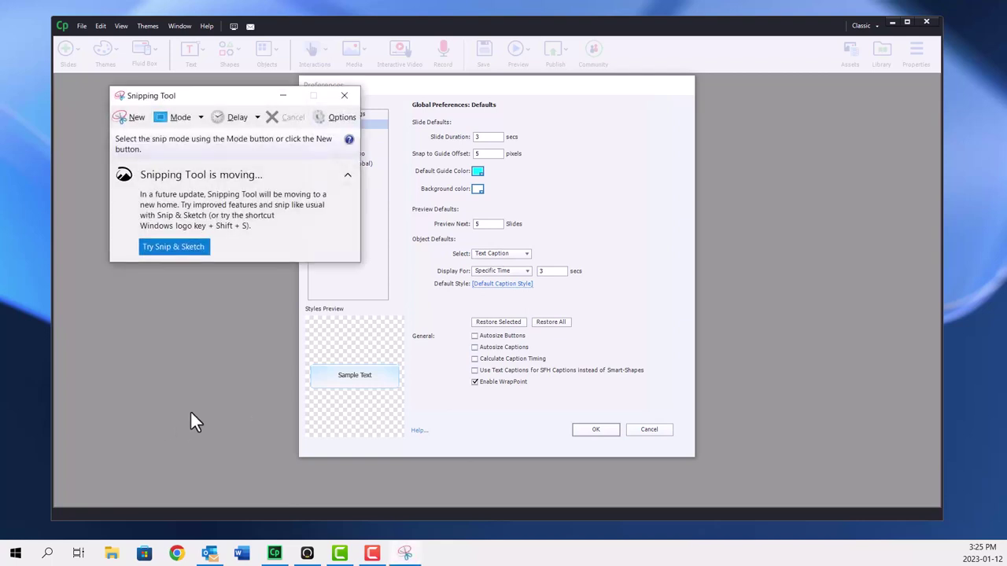
Install the Snipping Tool app from its Microsoft Store page and launch it.
{"action": "left_click", "coordinate": [187, 253]}
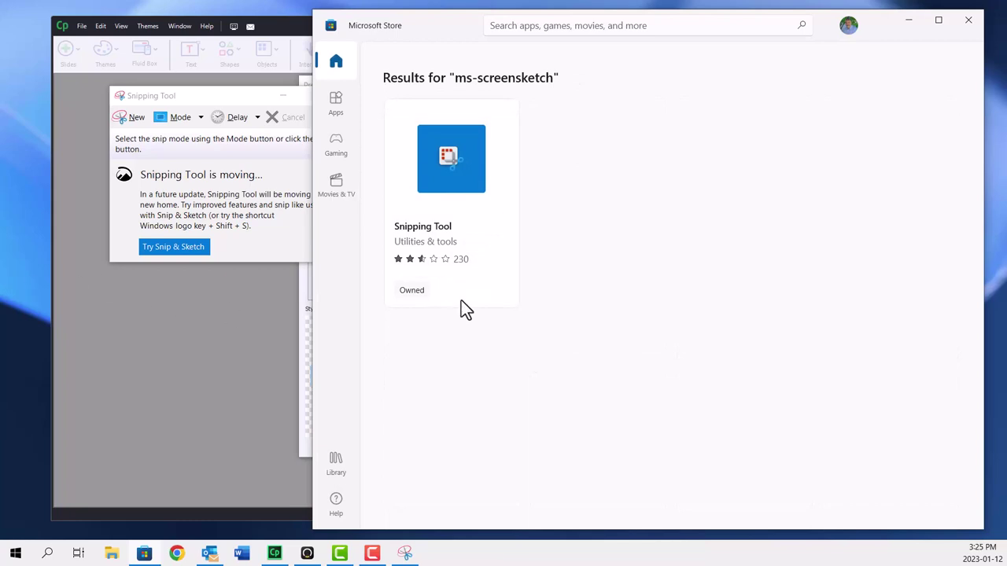
{"action": "left_click", "coordinate": [466, 168]}
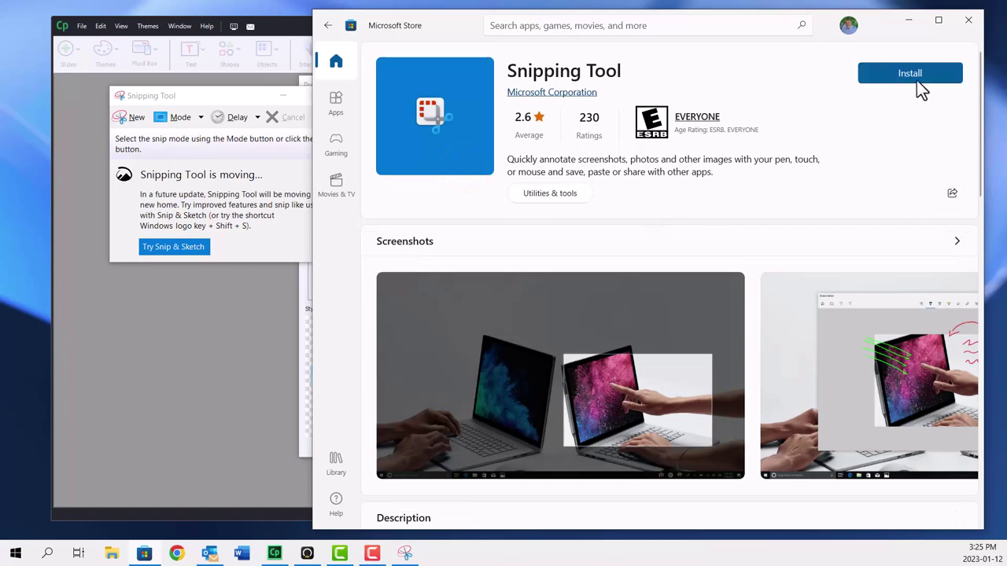
{"action": "left_click", "coordinate": [917, 78]}
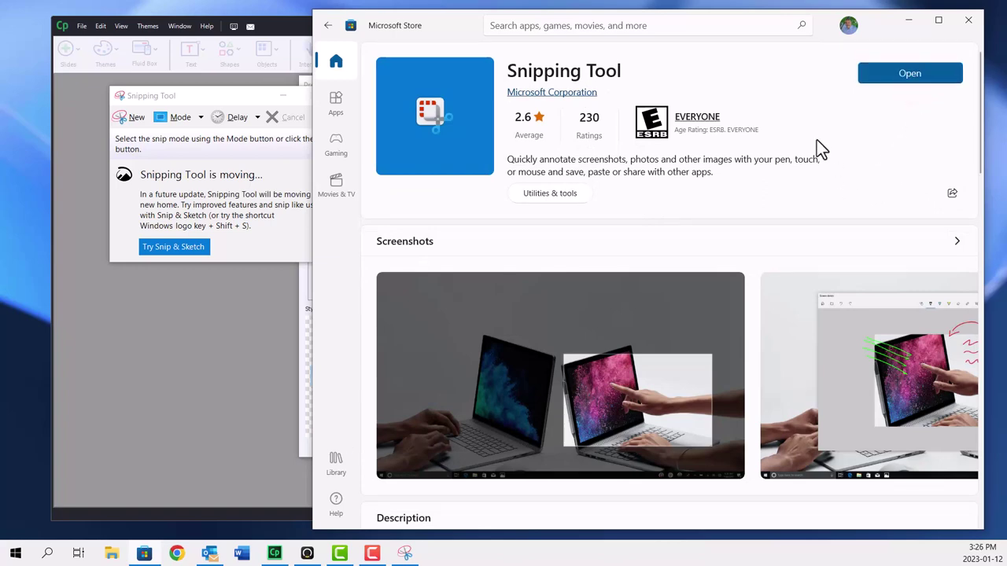
{"action": "left_click", "coordinate": [912, 73]}
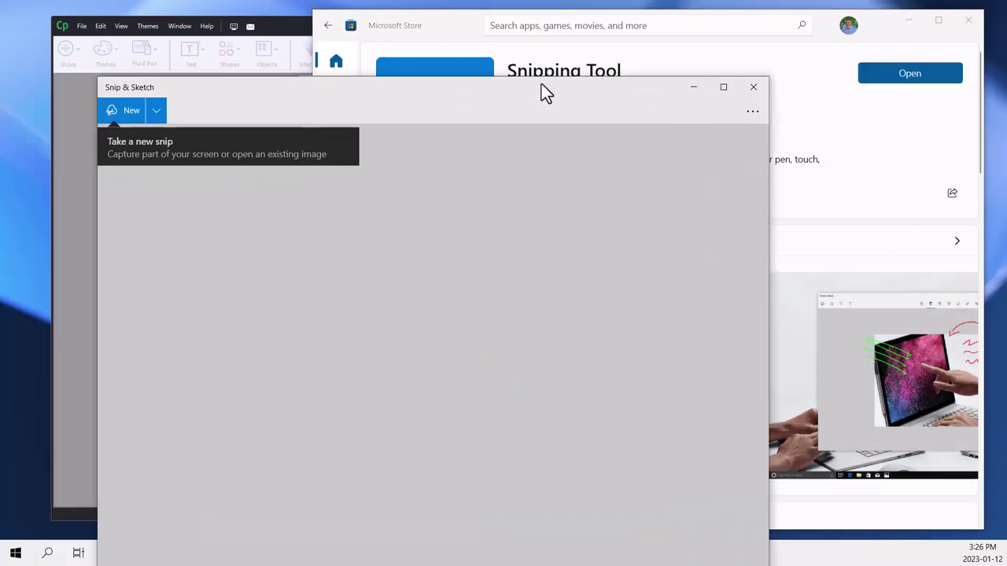
Close the Microsoft Store window, leaving the empty Snip & Sketch window over Captivate.
{"action": "left_click", "coordinate": [968, 20]}
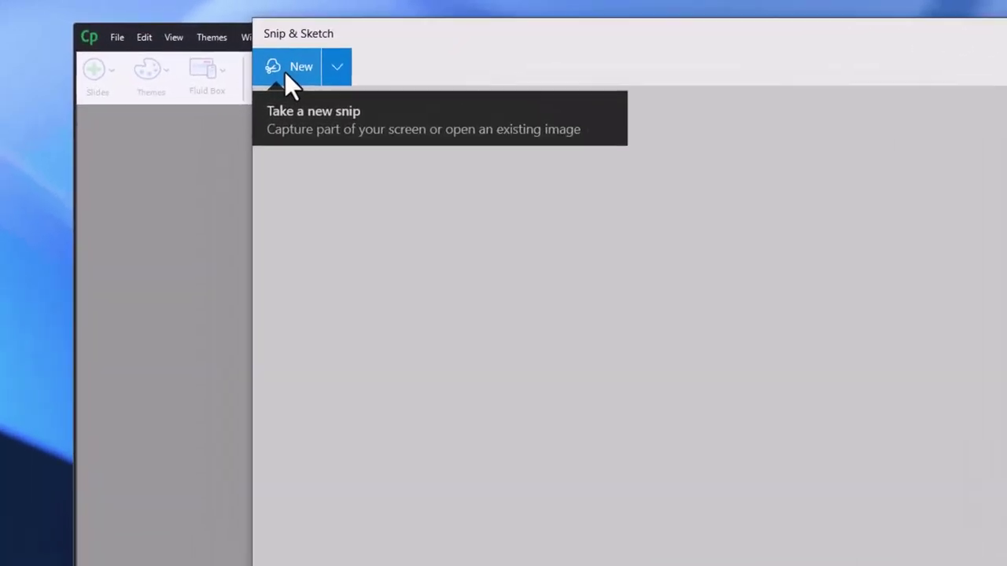
Take a rectangular snip covering Captivate's whole Preferences dialog on the Defaults page.
{"action": "left_click", "coordinate": [344, 81]}
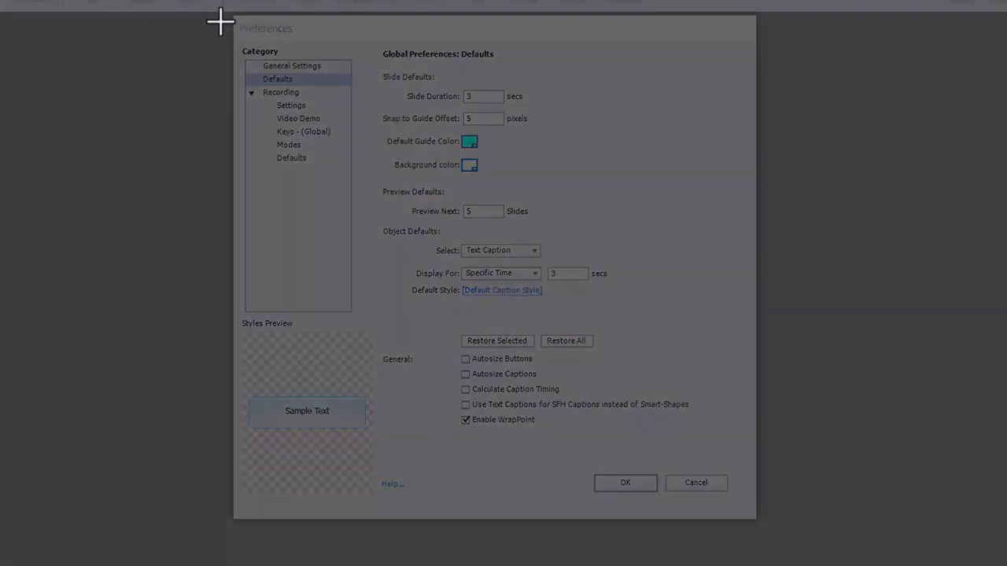
{"action": "left_click_drag", "start_coordinate": [234, 16], "coordinate": [755, 520]}
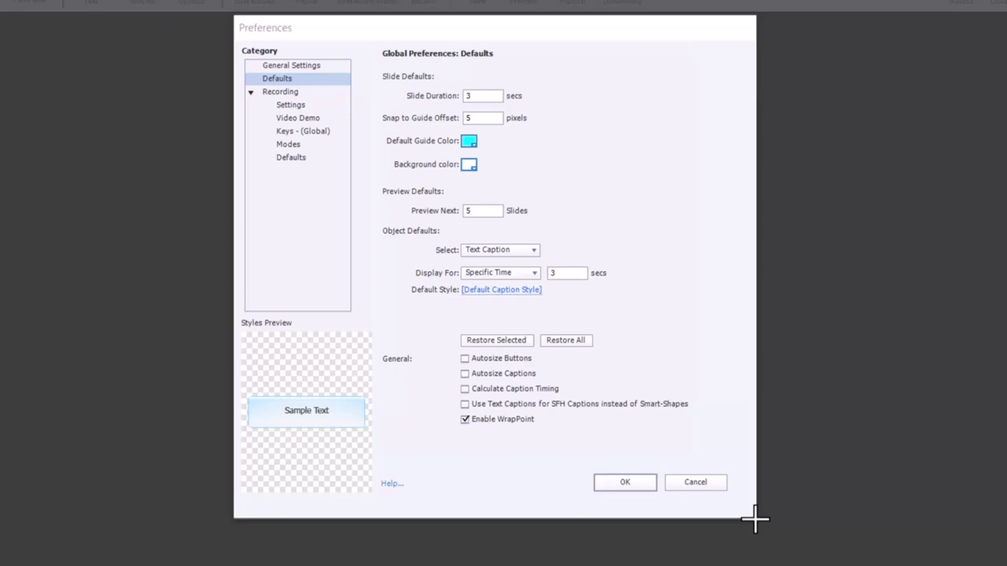
{"action": "left_click_drag", "start_coordinate": [754, 519], "coordinate": [753, 519]}
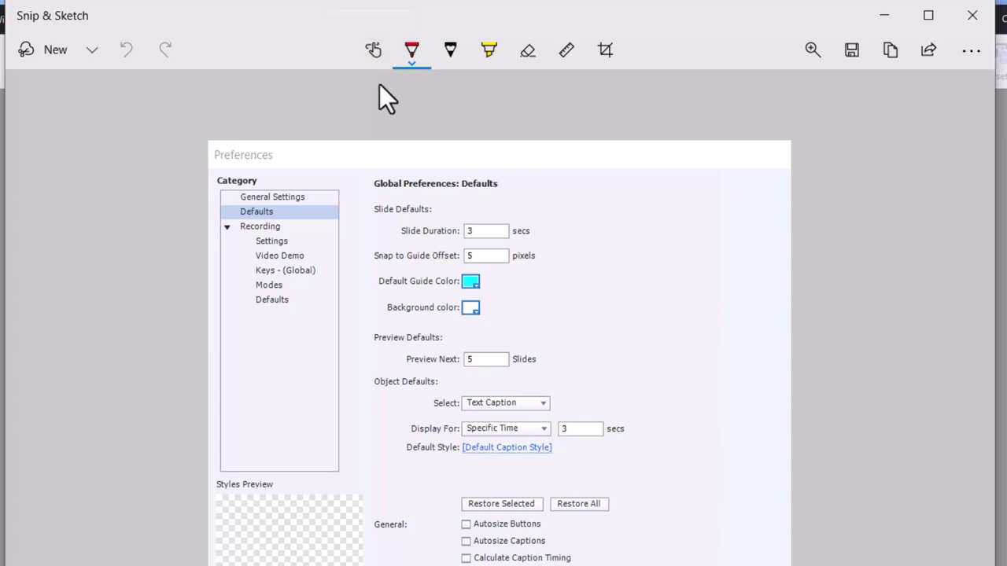
Test-draw a red arrow, grey pencil strokes, and a yellow highlight over Enable WrapPoint.
{"action": "left_click", "coordinate": [375, 54]}
{"action": "left_click", "coordinate": [366, 51]}
{"action": "mouse_move", "coordinate": [689, 211]}
{"action": "left_mouse_down"}
{"action": "mouse_move", "coordinate": [558, 278]}
{"action": "mouse_move", "coordinate": [534, 303]}
{"action": "mouse_move", "coordinate": [586, 288]}
{"action": "left_mouse_up"}
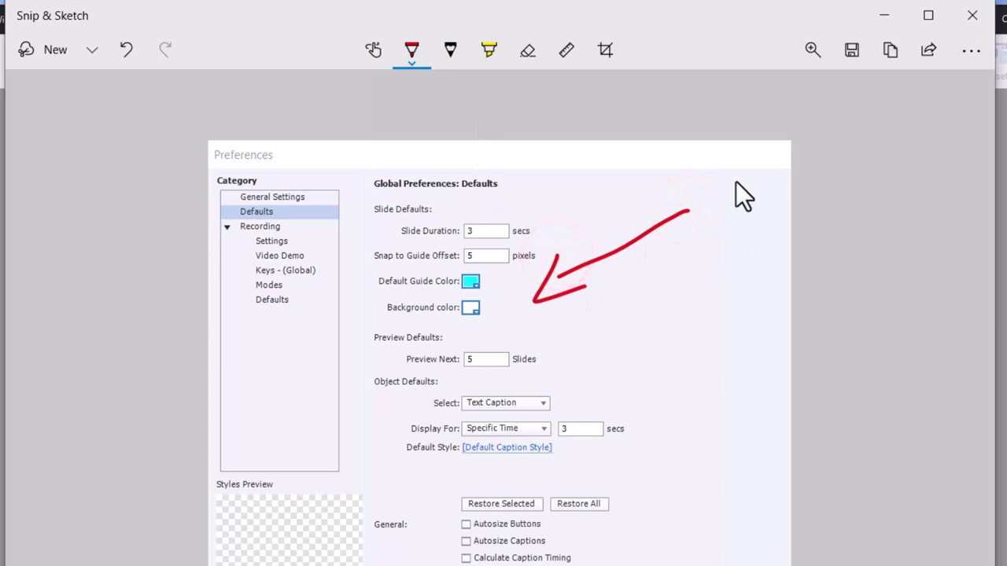
{"action": "left_click", "coordinate": [445, 51]}
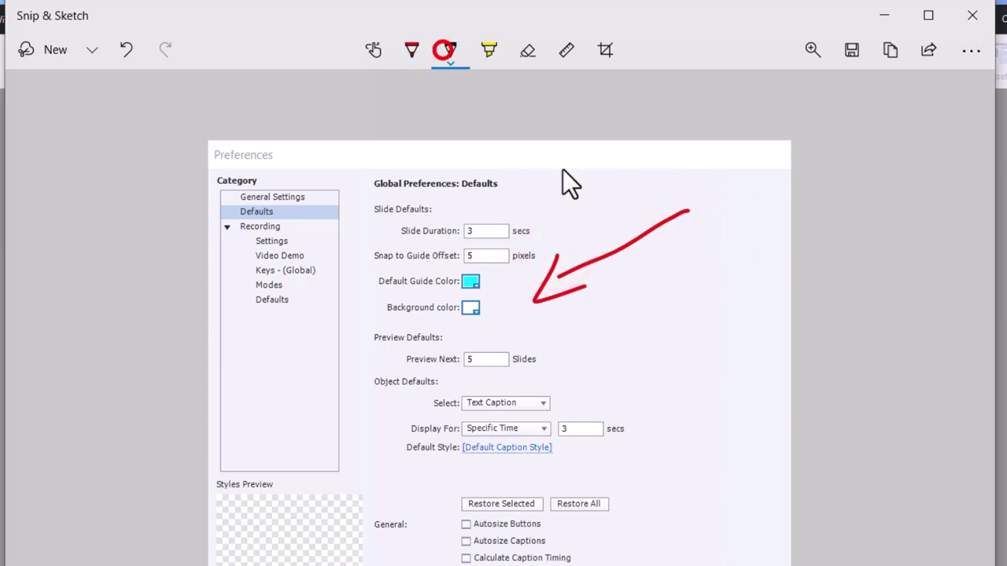
{"action": "left_click_drag", "start_coordinate": [528, 335], "coordinate": [737, 330]}
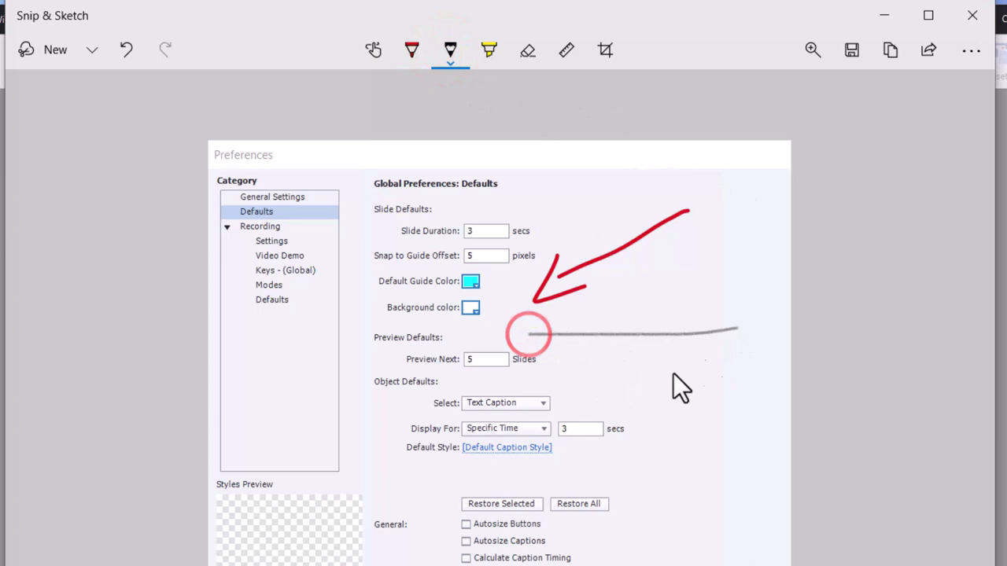
{"action": "left_click_drag", "start_coordinate": [518, 329], "coordinate": [560, 347]}
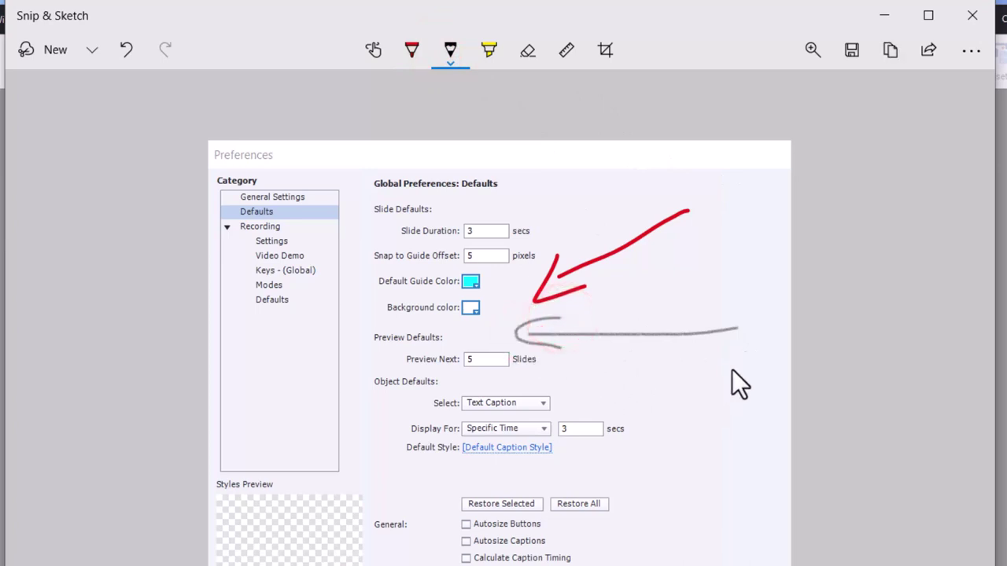
{"action": "left_click", "coordinate": [489, 51]}
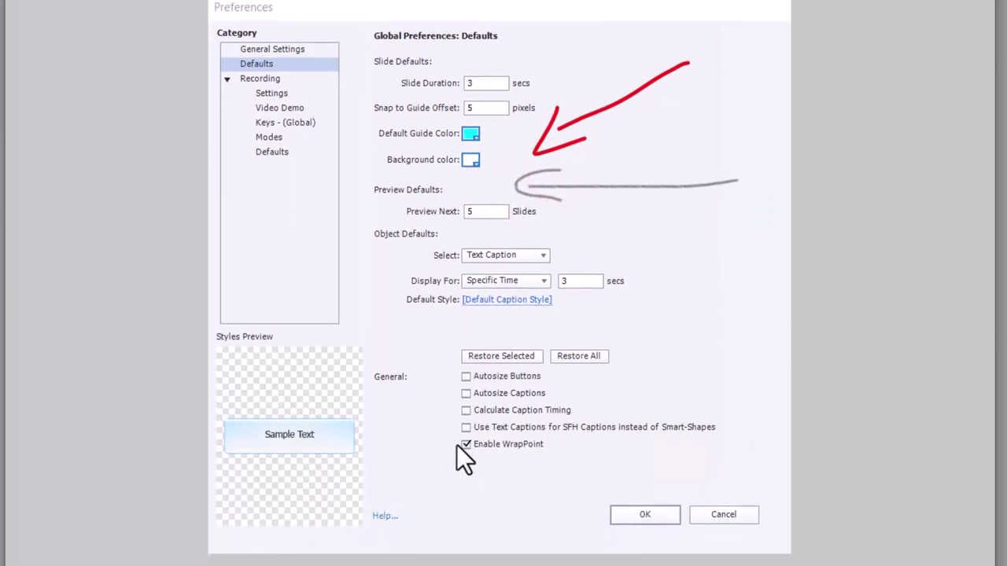
{"action": "left_click_drag", "start_coordinate": [450, 441], "coordinate": [568, 442]}
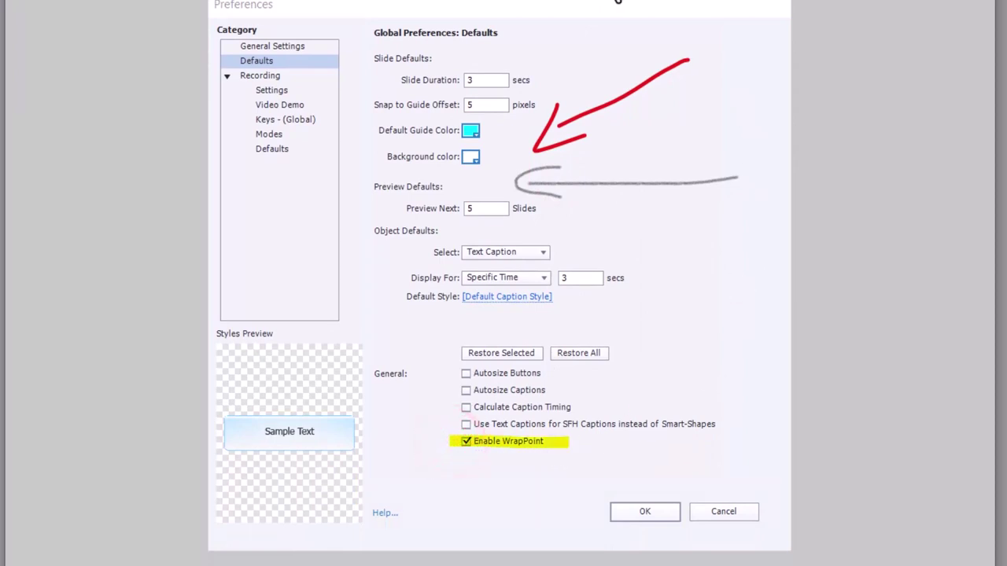
Erase the grey stroke and the red arrow with the Eraser.
{"action": "left_click", "coordinate": [527, 59]}
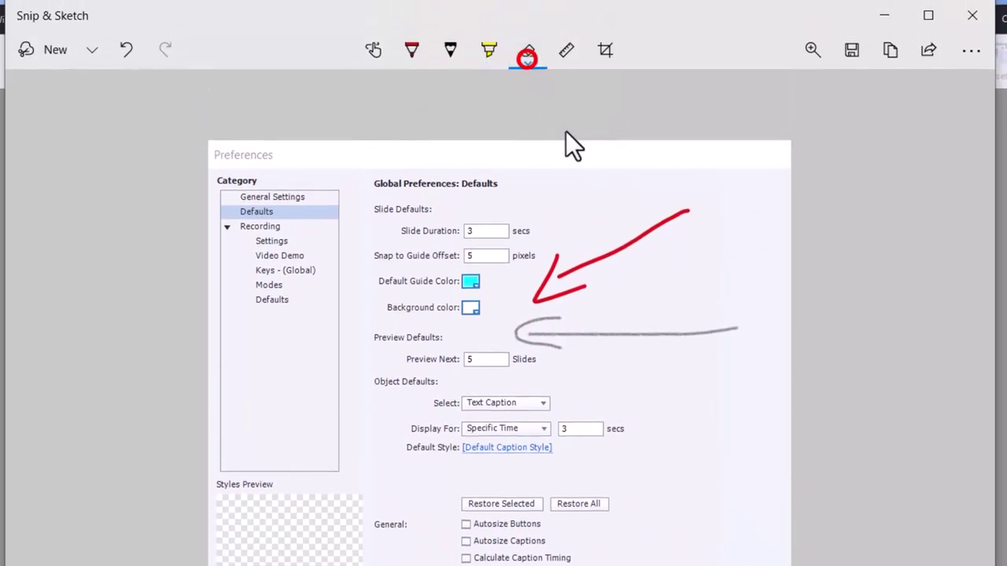
{"action": "left_click", "coordinate": [533, 334]}
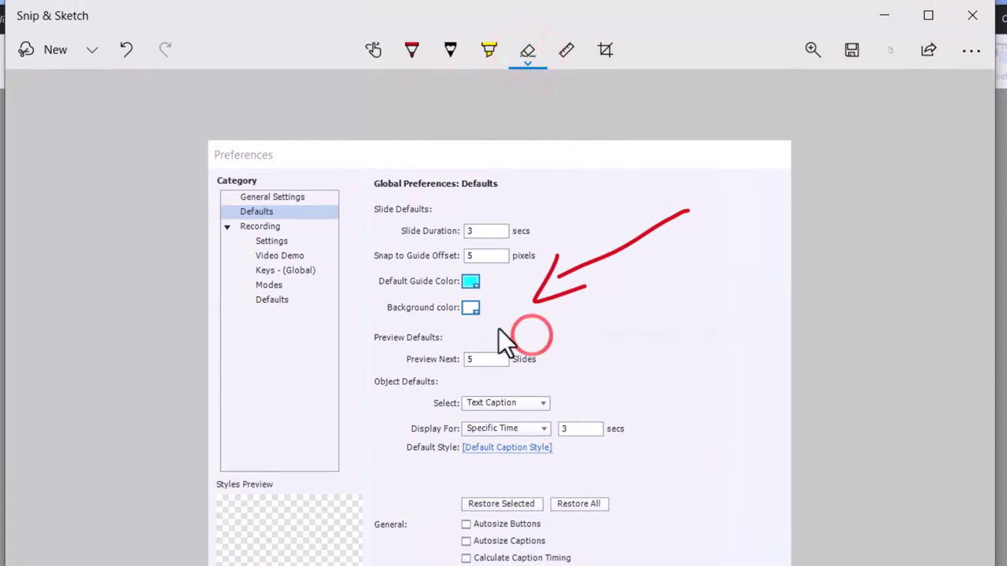
{"action": "mouse_move", "coordinate": [575, 273]}
{"action": "left_mouse_down"}
{"action": "mouse_move", "coordinate": [590, 272]}
{"action": "mouse_move", "coordinate": [536, 263]}
{"action": "left_mouse_up"}
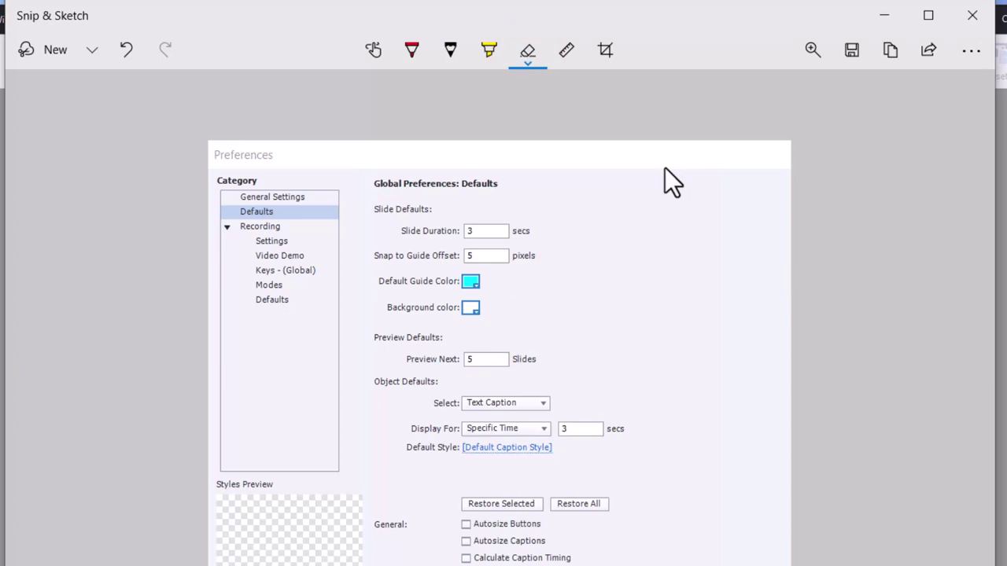
Place the ruler angled about 3° just under the Global Preferences: Defaults heading.
{"action": "left_click", "coordinate": [566, 52]}
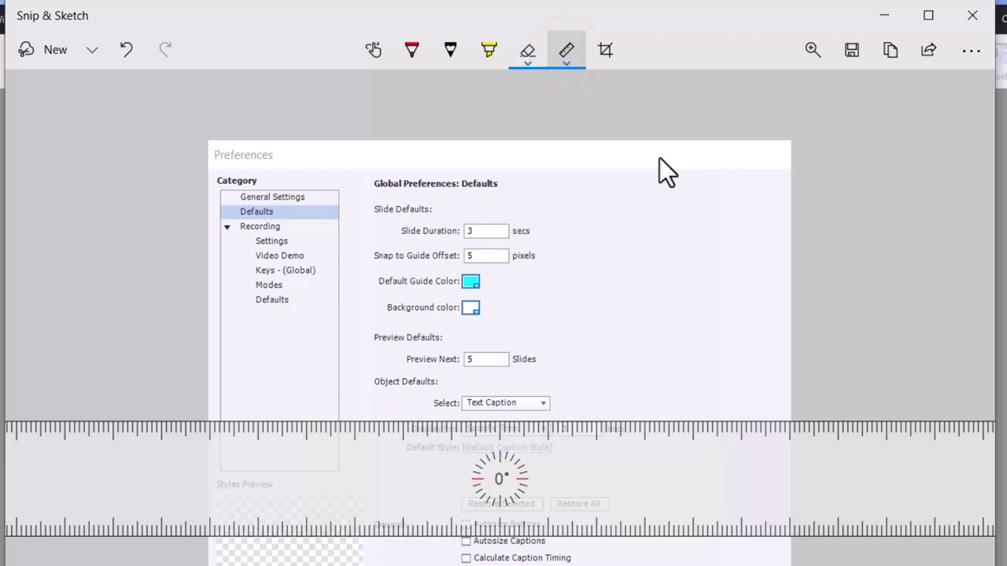
{"action": "left_click_drag", "start_coordinate": [537, 483], "coordinate": [635, 263]}
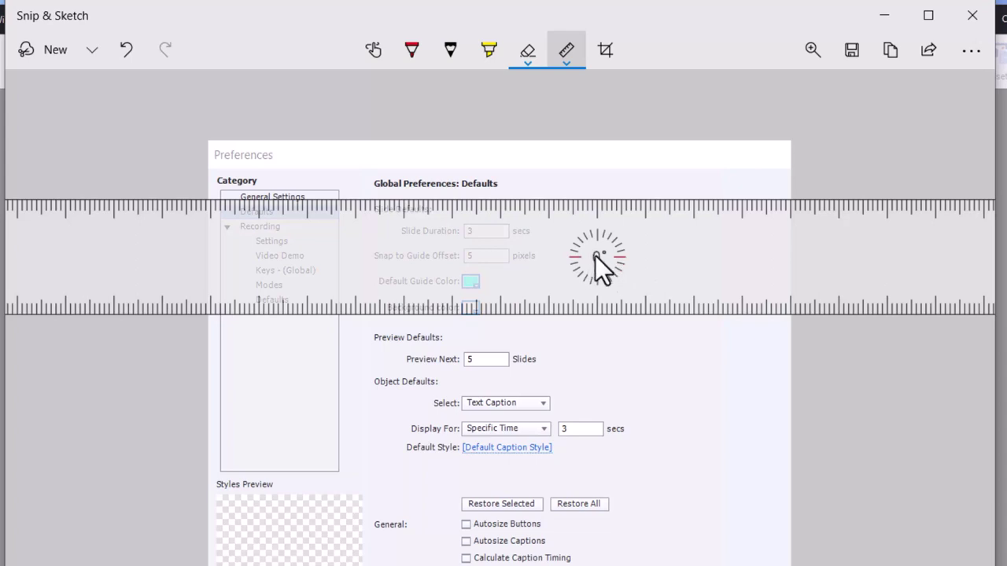
{"action": "scroll", "coordinate": [595, 255], "scroll_direction": "down", "scroll_amount": 6}
{"action": "scroll", "coordinate": [594, 256], "scroll_direction": "up", "scroll_amount": 5}
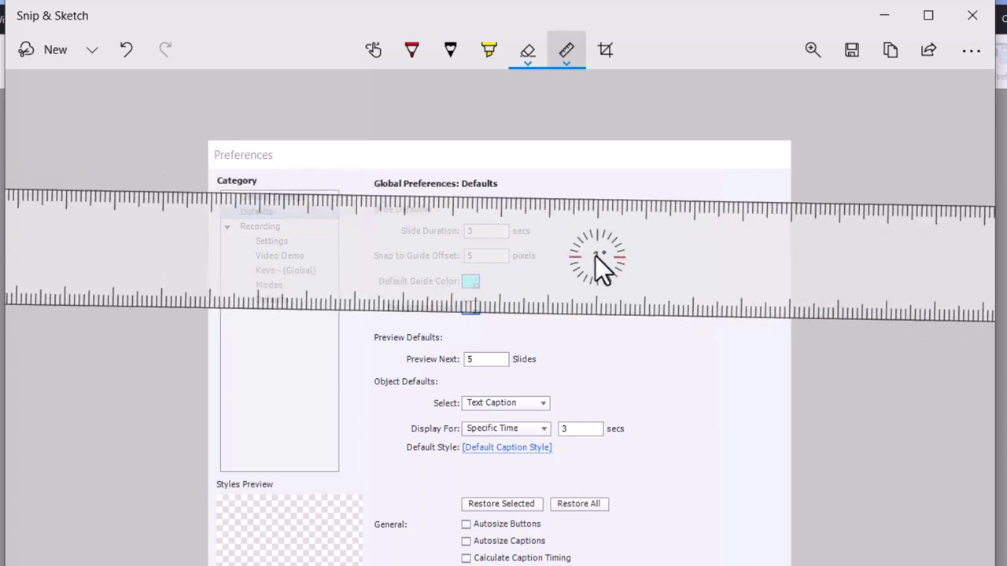
{"action": "scroll", "coordinate": [595, 256], "scroll_direction": "up", "scroll_amount": 4}
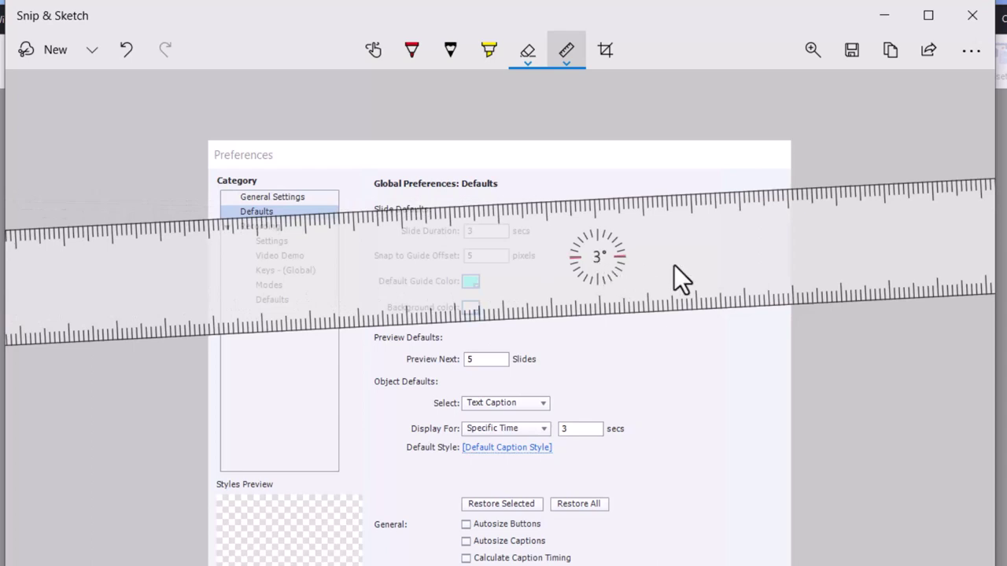
{"action": "left_click_drag", "start_coordinate": [674, 265], "coordinate": [676, 258]}
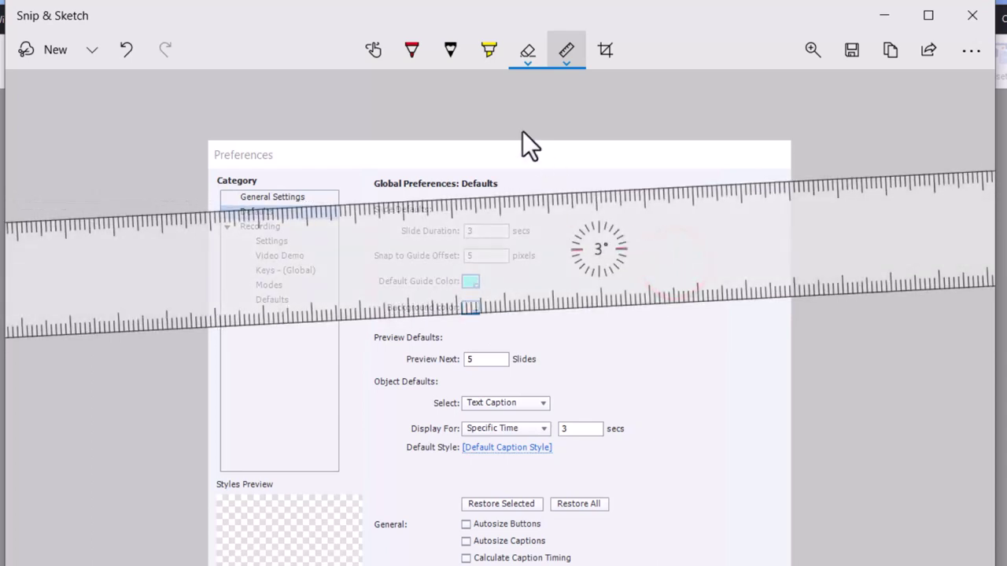
Draw a grey pencil line along the ruler edge under the heading, then hide the ruler.
{"action": "left_click", "coordinate": [449, 51]}
{"action": "mouse_move", "coordinate": [353, 201]}
{"action": "left_mouse_down"}
{"action": "mouse_move", "coordinate": [548, 195]}
{"action": "mouse_move", "coordinate": [612, 234]}
{"action": "left_mouse_up"}
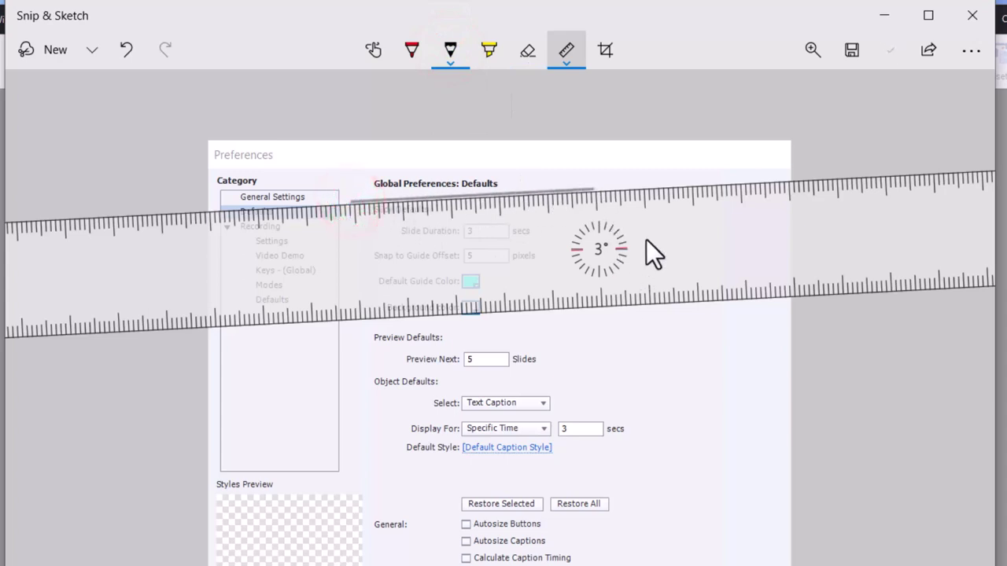
{"action": "left_click", "coordinate": [563, 50]}
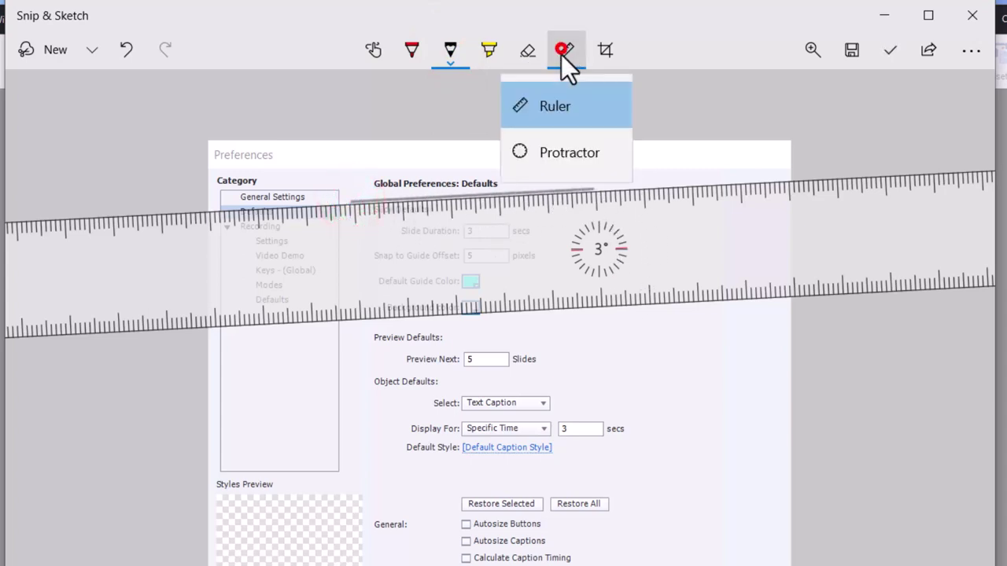
{"action": "left_click", "coordinate": [579, 116]}
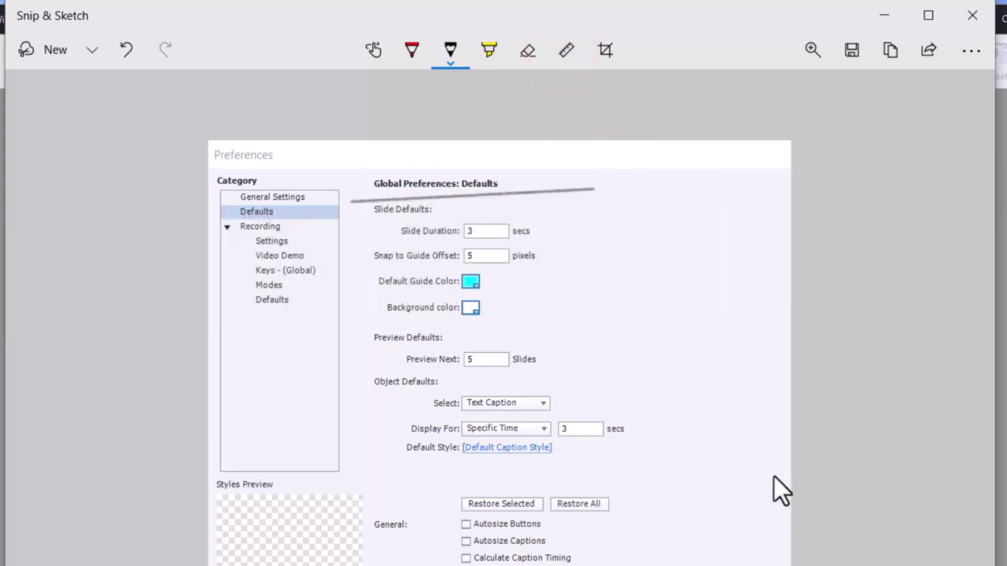
Crop the snip from the Global Preferences: Defaults heading down to just below Default Style.
{"action": "left_click", "coordinate": [606, 49]}
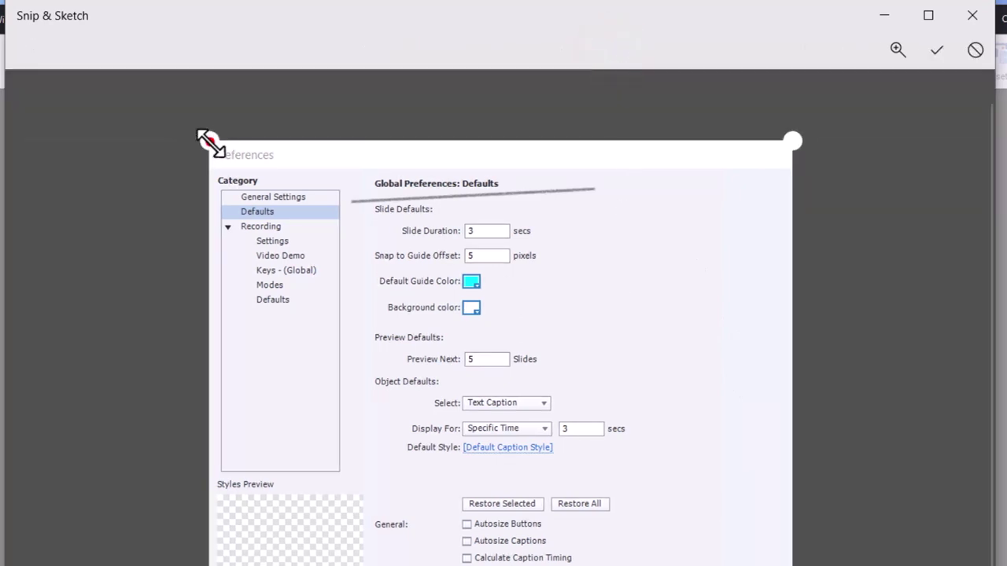
{"action": "left_click_drag", "start_coordinate": [205, 140], "coordinate": [346, 167]}
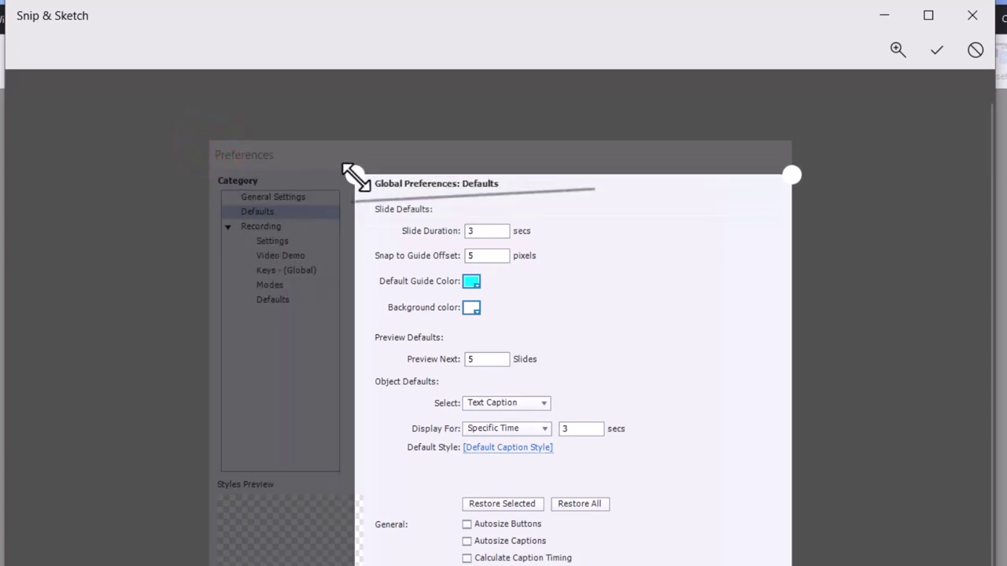
{"action": "left_click_drag", "start_coordinate": [718, 565], "coordinate": [579, 447]}
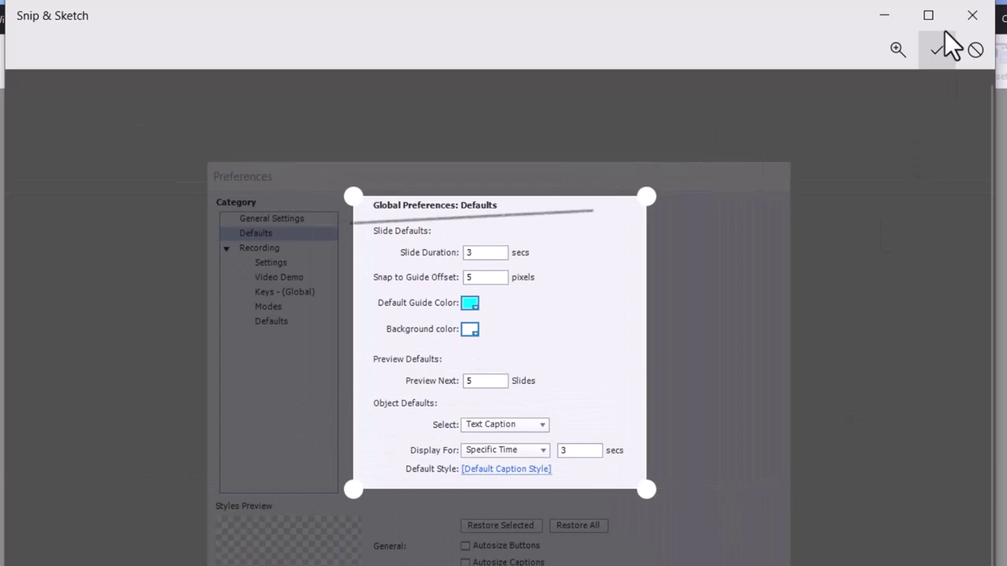
{"action": "left_click", "coordinate": [938, 49]}
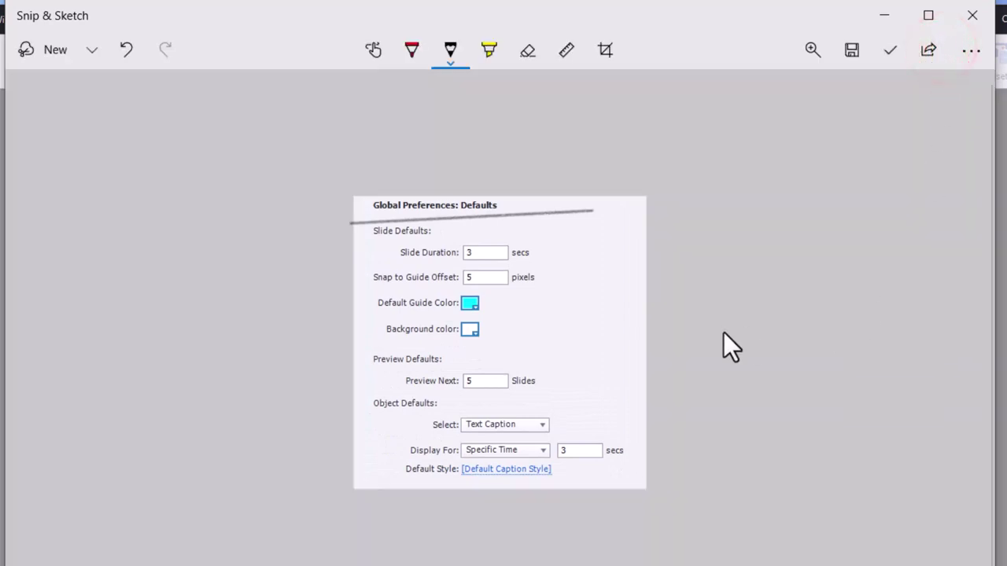
Open the Save As dialog for the cropped snip, set to the Pictures folder as PNG.
{"action": "left_click", "coordinate": [527, 50]}
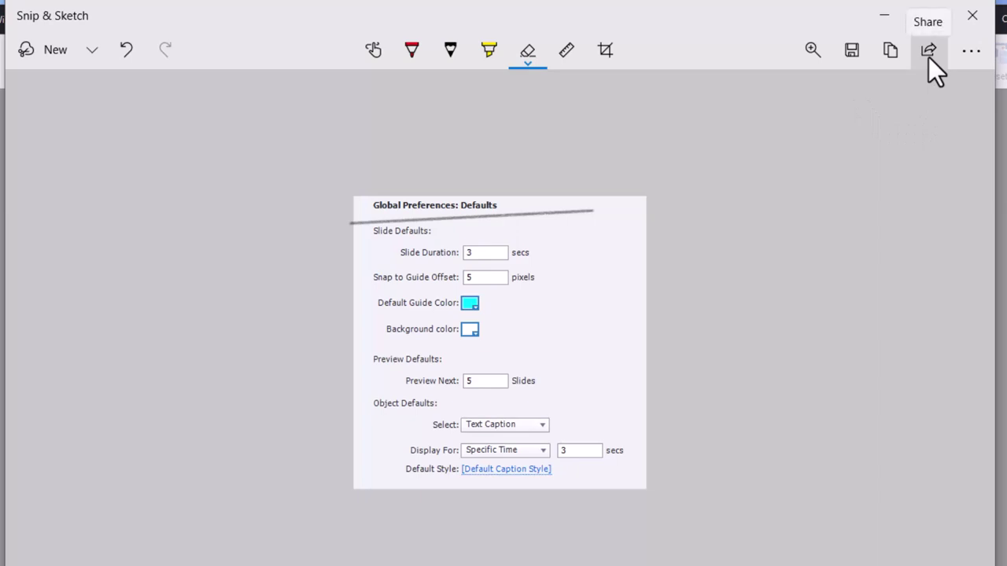
{"action": "left_click", "coordinate": [851, 51]}
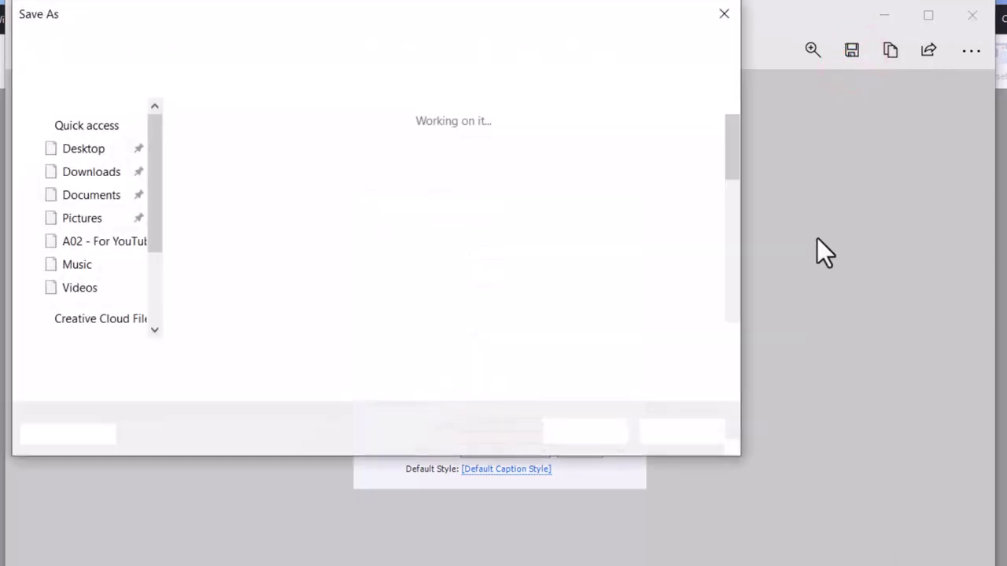